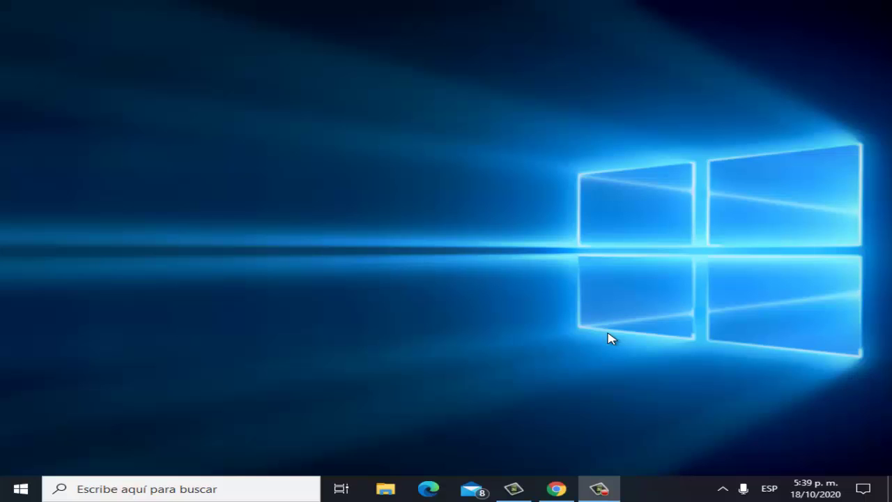
Step: Launch Ejecutar from Windows search and open the %temp% folder with it
{"action": "left_click", "coordinate": [162, 479]}
{"action": "type", "text": "ejecu"}
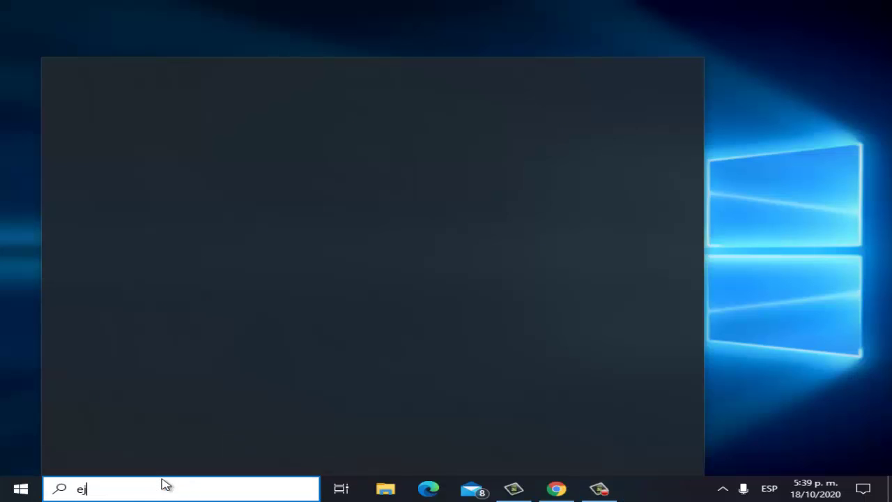
{"action": "type", "text": "tar"}
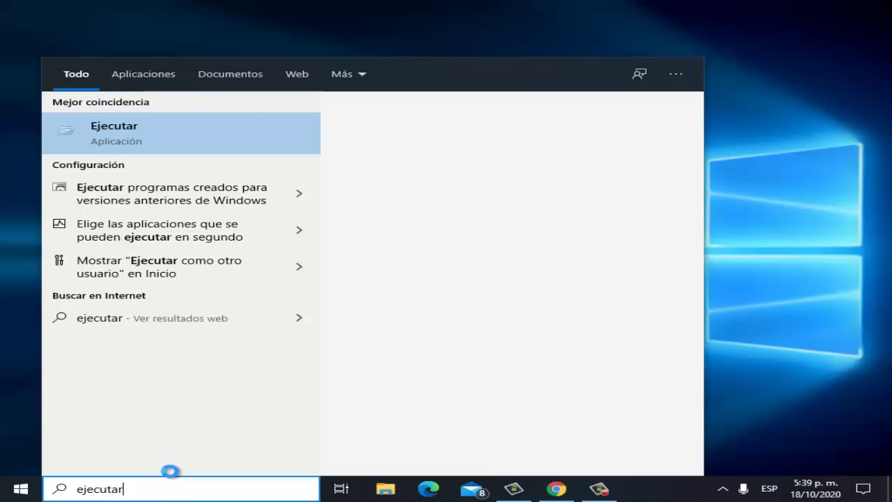
{"action": "key", "text": "Return"}
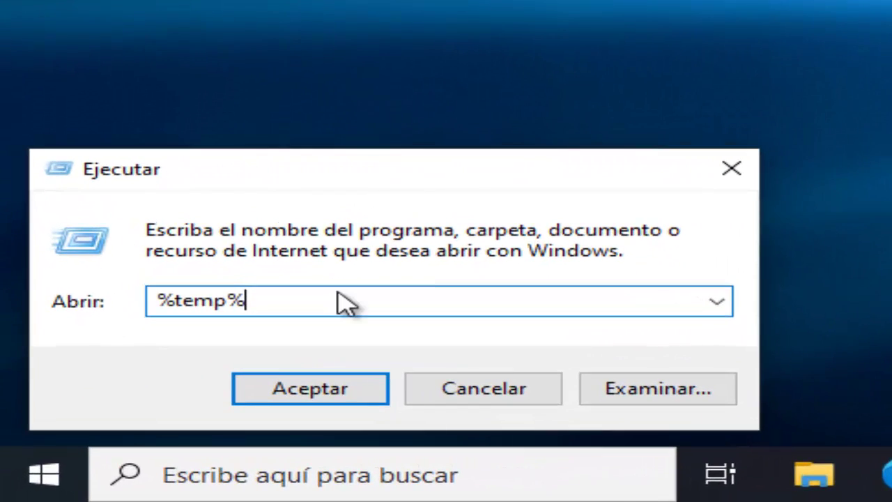
{"action": "key", "text": "Return"}
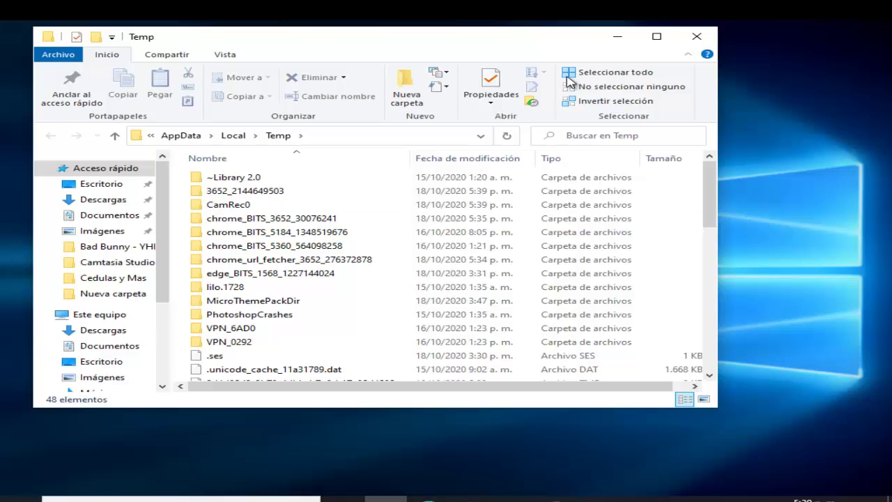
Step: Delete all files and folders in the maximized Temp folder, dismissing the file-in-use prompt, and close the window
{"action": "left_click", "coordinate": [657, 36]}
{"action": "scroll", "coordinate": [706, 190], "scroll_direction": "down", "scroll_amount": 8}
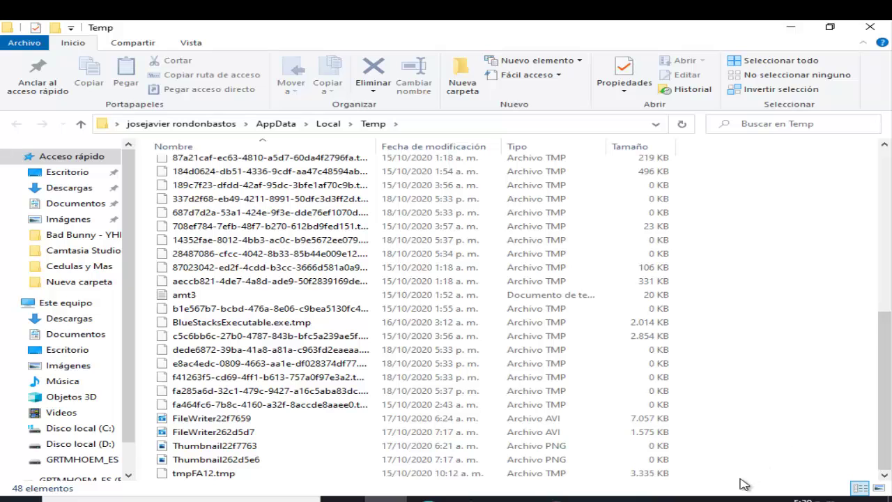
{"action": "left_click_drag", "start_coordinate": [700, 472], "coordinate": [275, 253]}
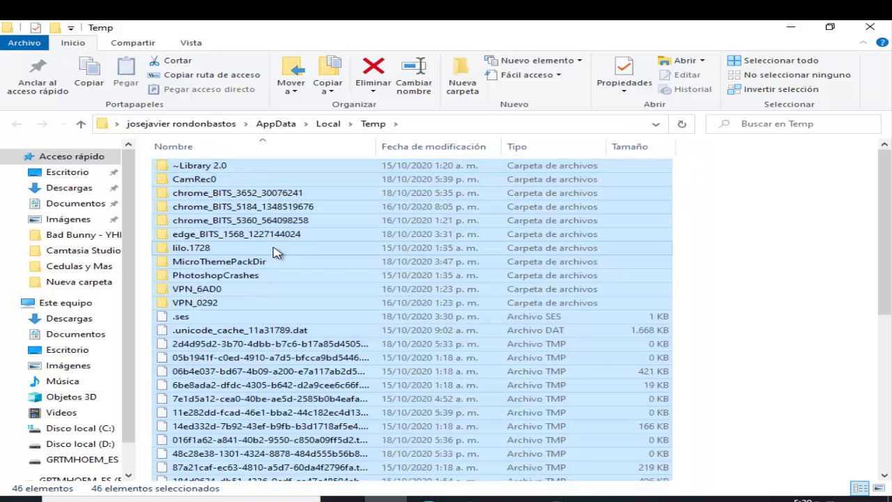
{"action": "right_click", "coordinate": [276, 253]}
{"action": "left_click", "coordinate": [328, 449]}
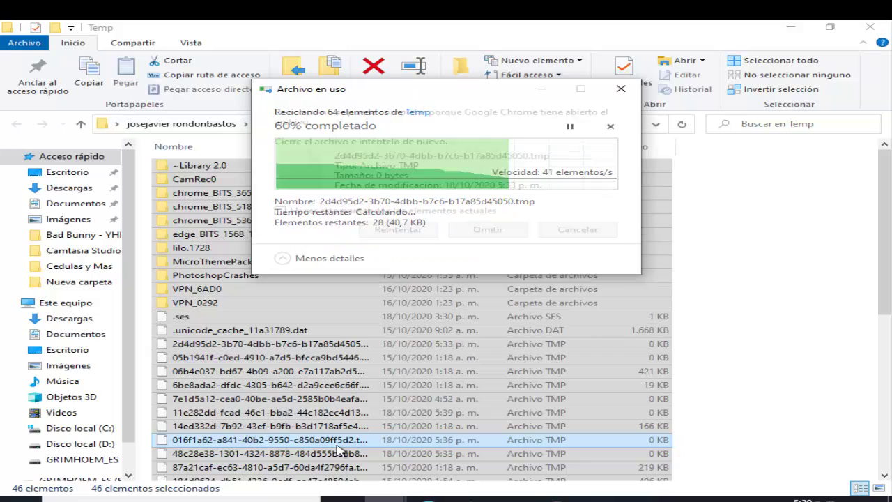
{"action": "left_click", "coordinate": [621, 91]}
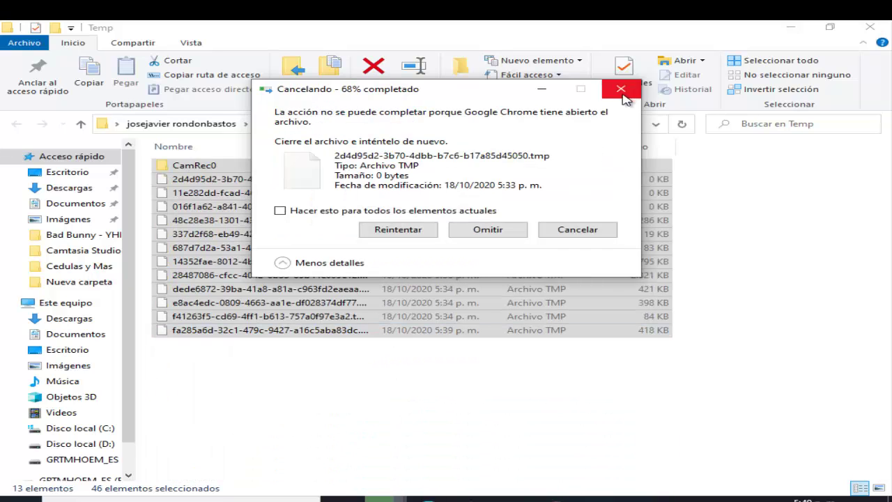
{"action": "left_click", "coordinate": [622, 93]}
{"action": "left_click", "coordinate": [308, 418]}
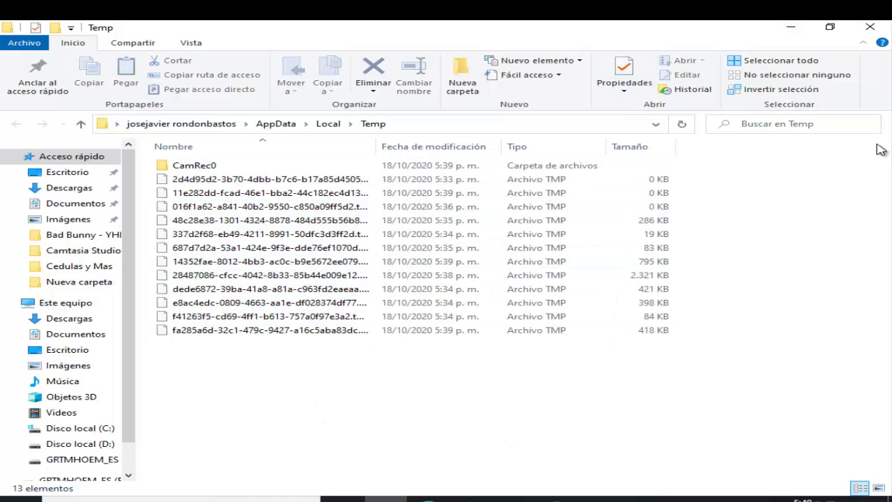
{"action": "left_click", "coordinate": [872, 26]}
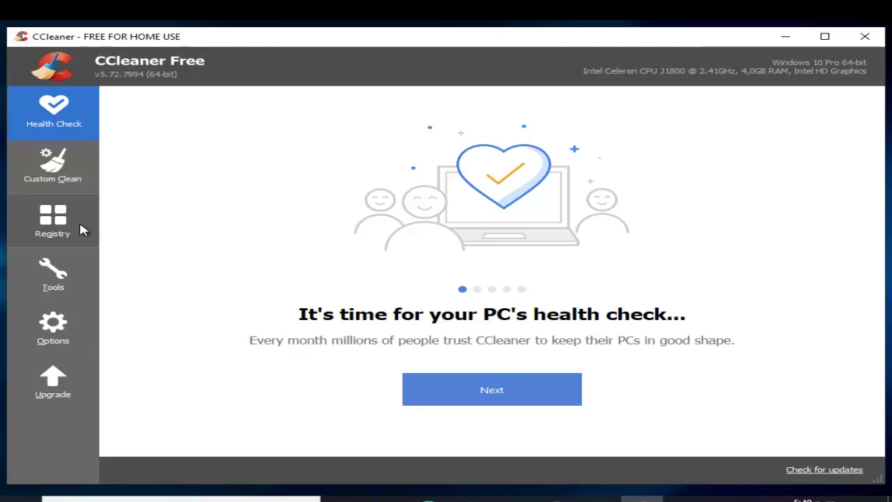
Step: Scan the registry for issues in CCleaner and fix all selected issues without backing up the registry, closing the program when done
{"action": "left_click", "coordinate": [73, 232]}
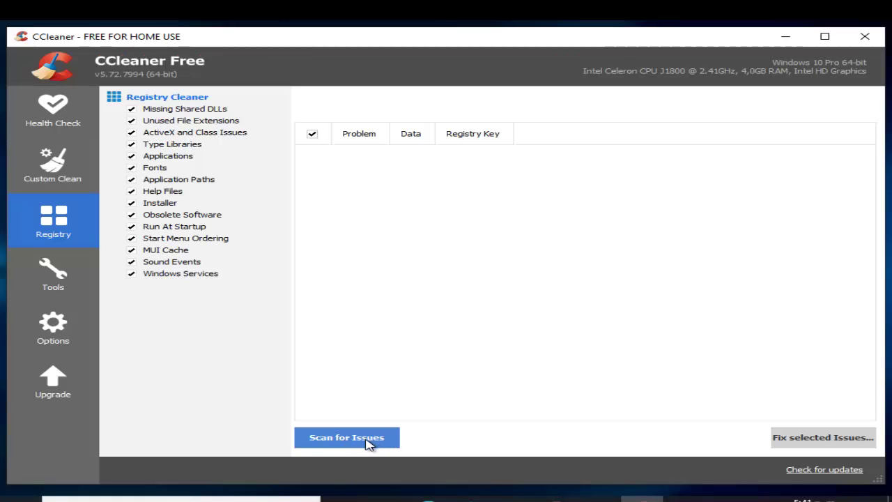
{"action": "left_click", "coordinate": [369, 444]}
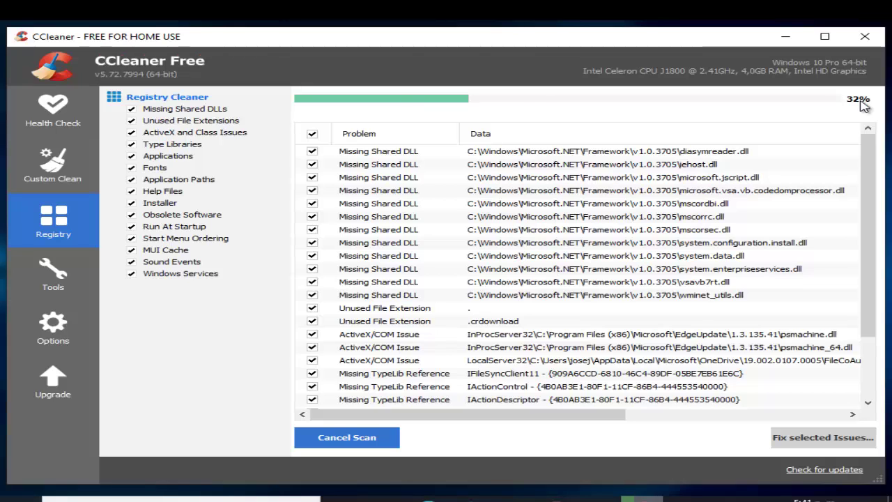
{"action": "left_click", "coordinate": [801, 439]}
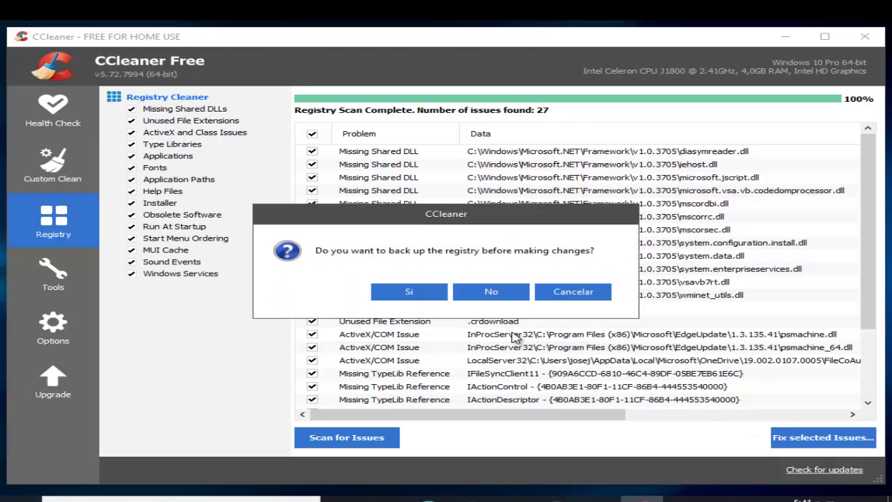
{"action": "left_click", "coordinate": [491, 292]}
{"action": "left_click", "coordinate": [453, 326]}
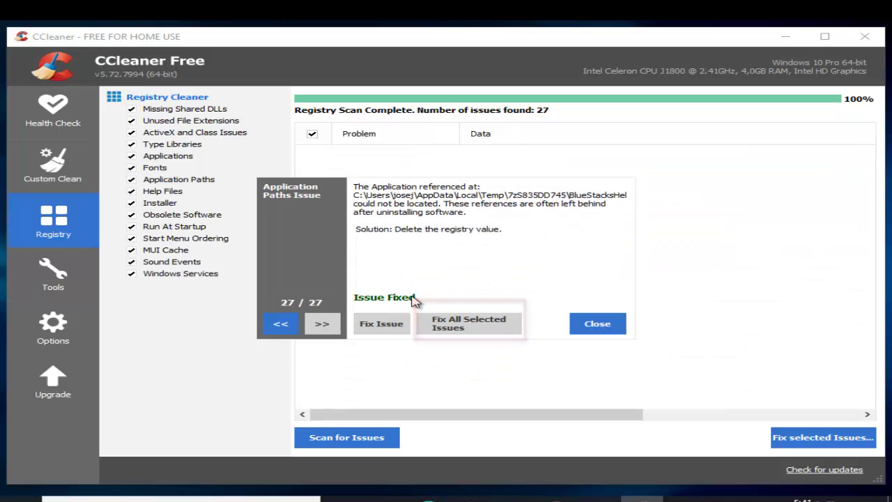
{"action": "left_click", "coordinate": [595, 325]}
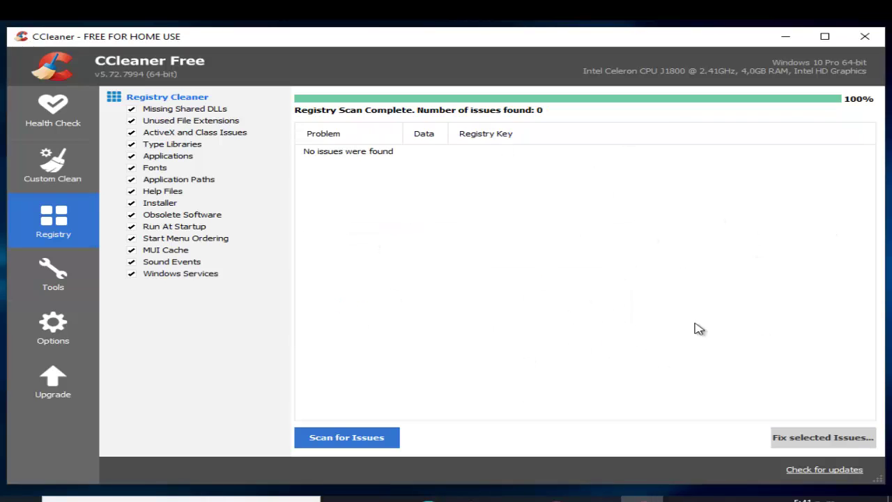
{"action": "left_click", "coordinate": [879, 37]}
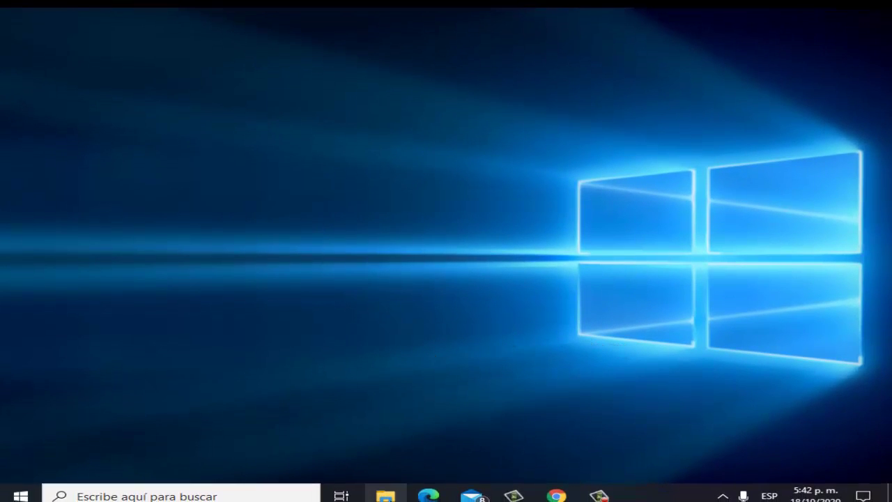
Step: Open Disco local (C:) in File Explorer and check the Riot Games folder and its available options
{"action": "left_click", "coordinate": [385, 496]}
{"action": "left_click", "coordinate": [78, 291]}
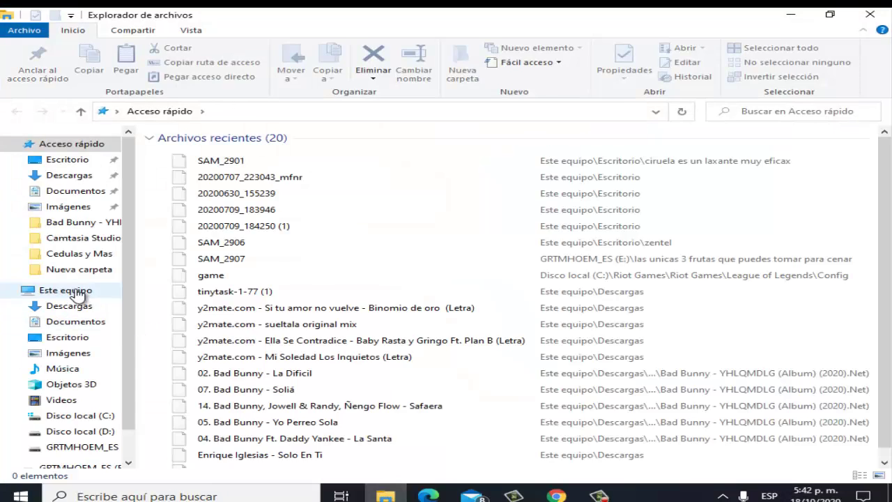
{"action": "double_click", "coordinate": [236, 304]}
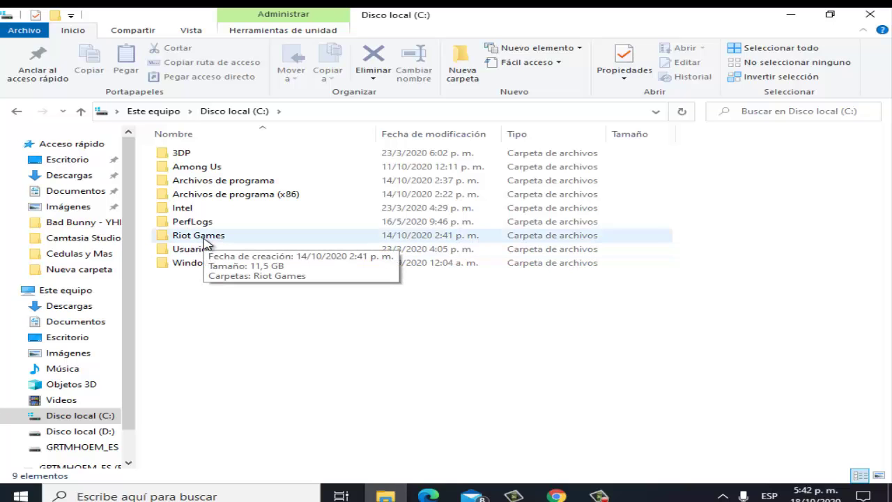
{"action": "right_click", "coordinate": [204, 240]}
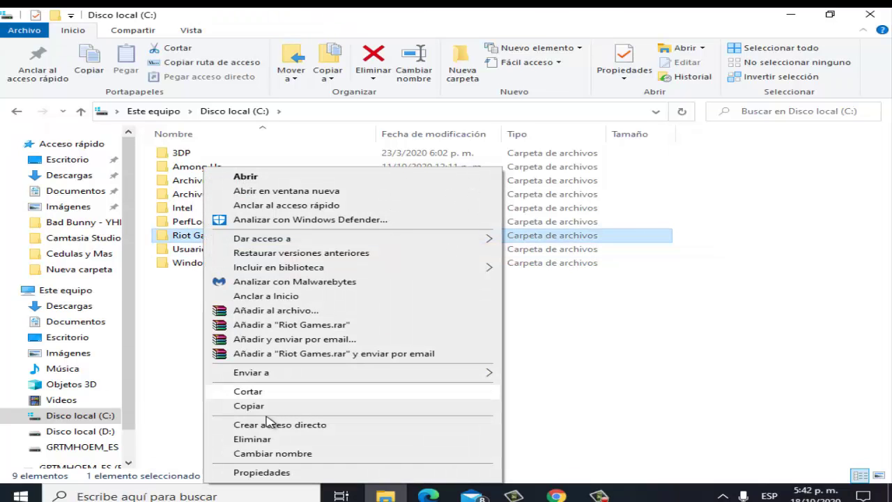
{"action": "left_click", "coordinate": [173, 347]}
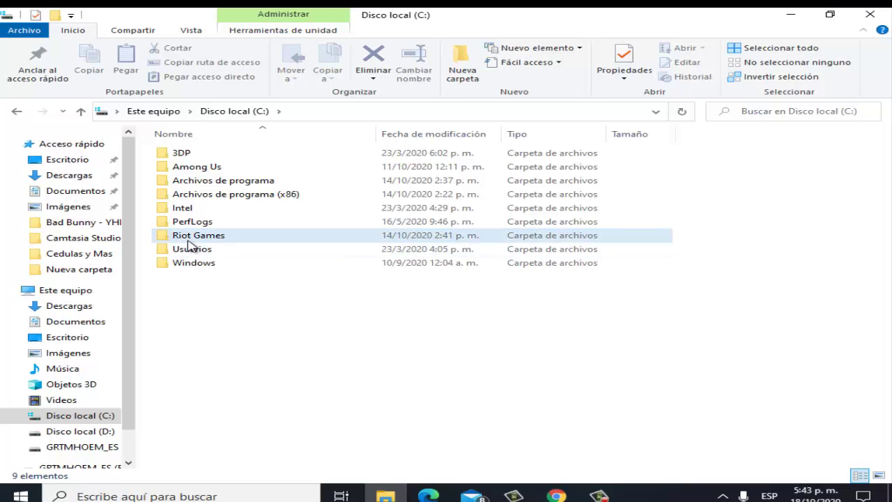
{"action": "mouse_move", "coordinate": [187, 238]}
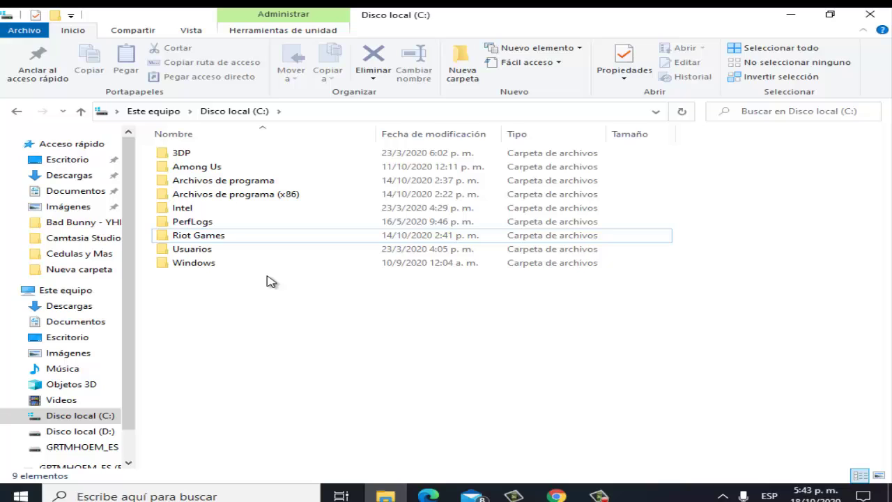
{"action": "left_click", "coordinate": [69, 174]}
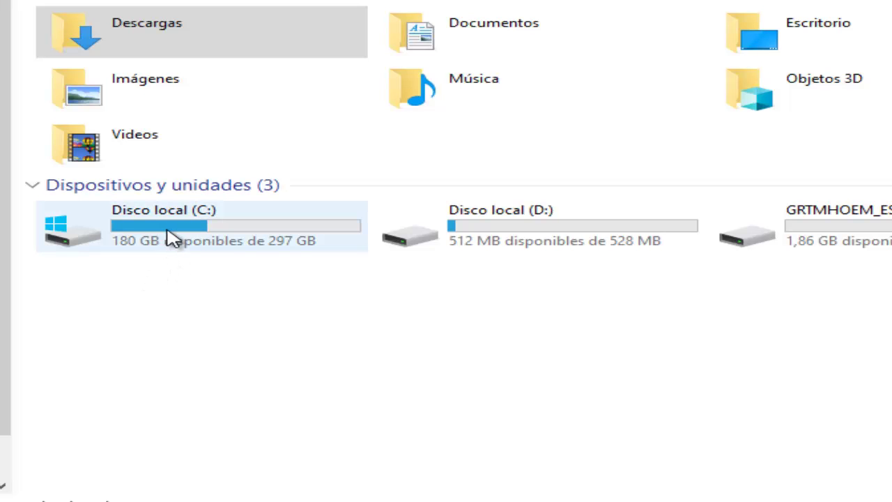
Step: Open the inner Riot Games folder at Disco local (C:) > Riot Games > Riot Games
{"action": "double_click", "coordinate": [174, 236]}
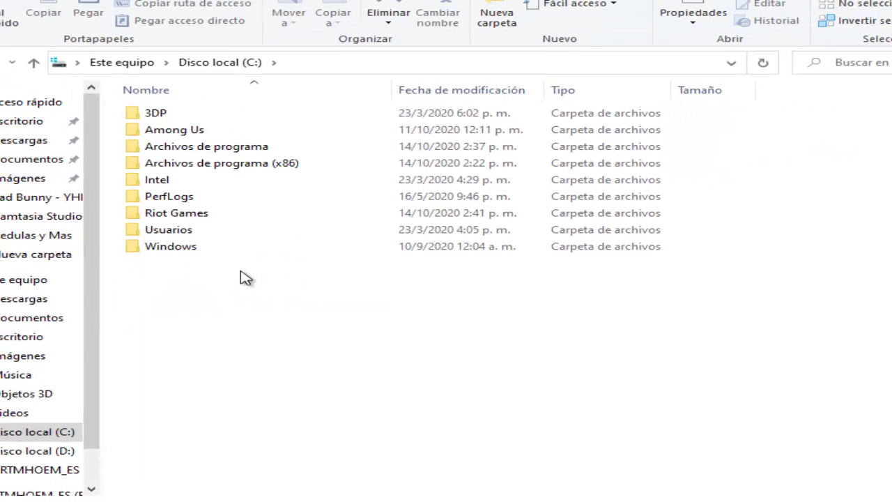
{"action": "double_click", "coordinate": [206, 213]}
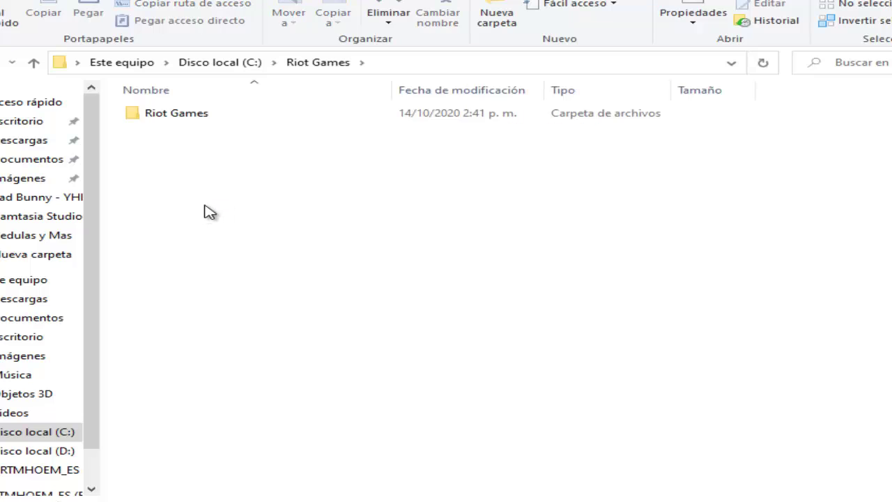
{"action": "double_click", "coordinate": [188, 120]}
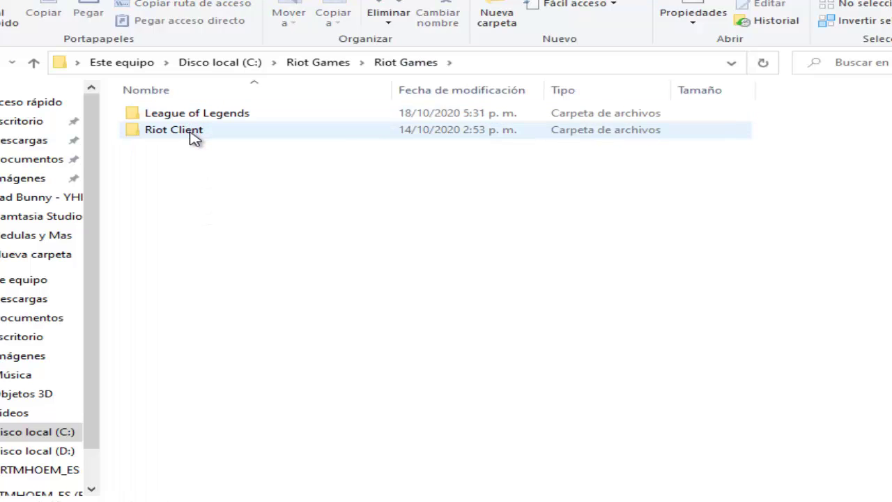
{"action": "left_click", "coordinate": [193, 137]}
{"action": "double_click", "coordinate": [193, 137]}
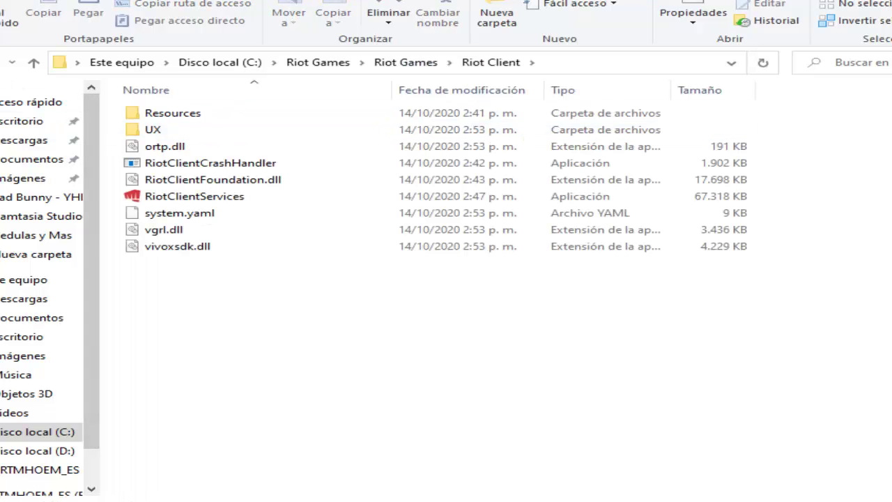
{"action": "key", "text": "alt+Left"}
Step: Open the League of Legends folder and run the LeagueClient application as administrator
{"action": "left_click", "coordinate": [184, 119]}
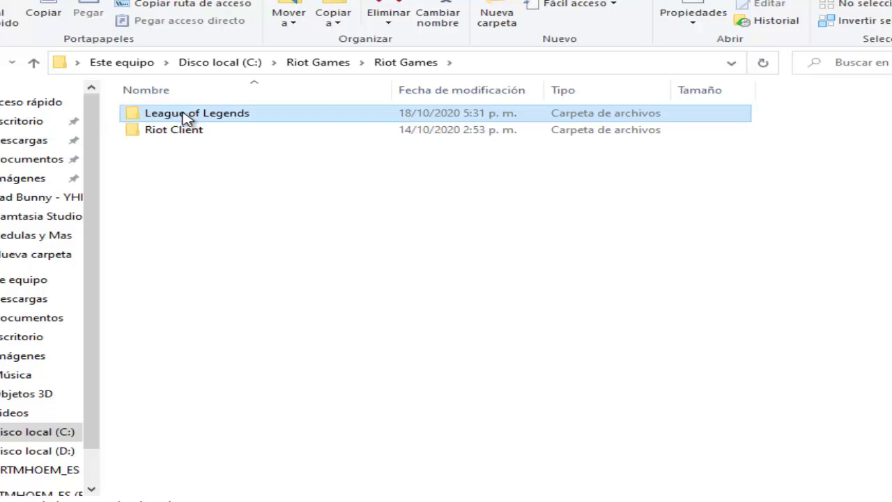
{"action": "double_click", "coordinate": [183, 119]}
{"action": "scroll", "coordinate": [206, 136], "scroll_direction": "down", "scroll_amount": 15}
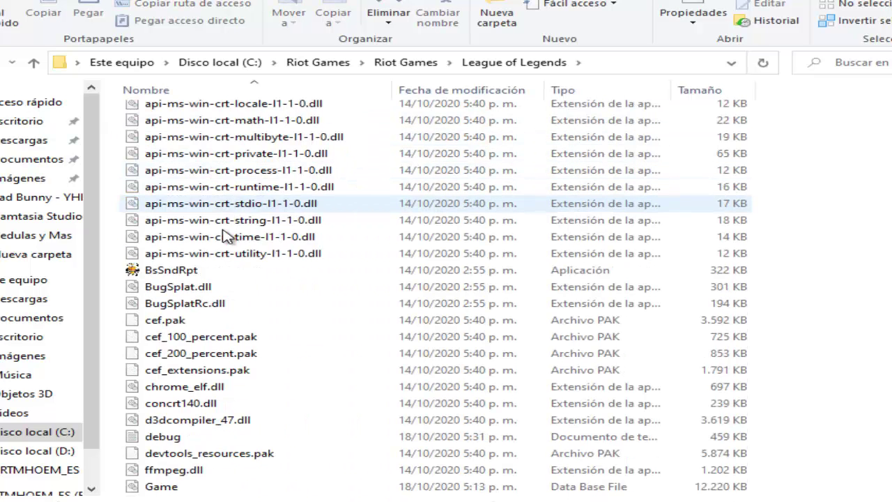
{"action": "scroll", "coordinate": [225, 242], "scroll_direction": "up", "scroll_amount": 4}
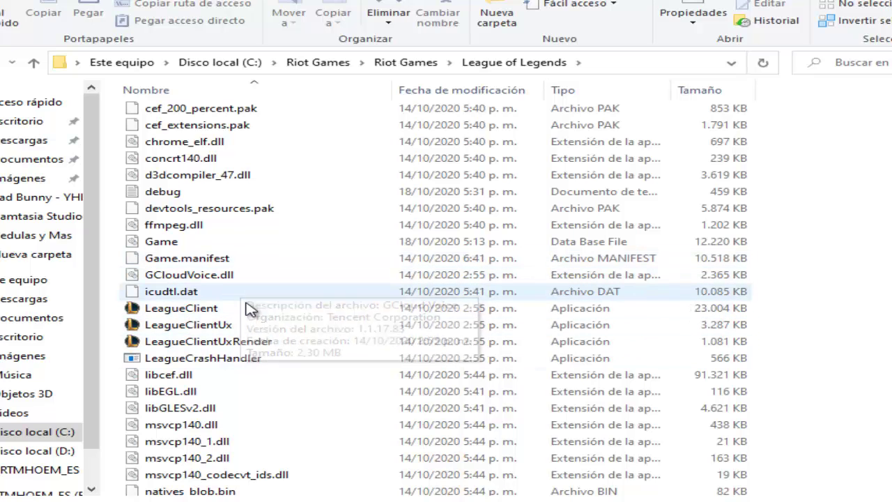
{"action": "left_click", "coordinate": [580, 311]}
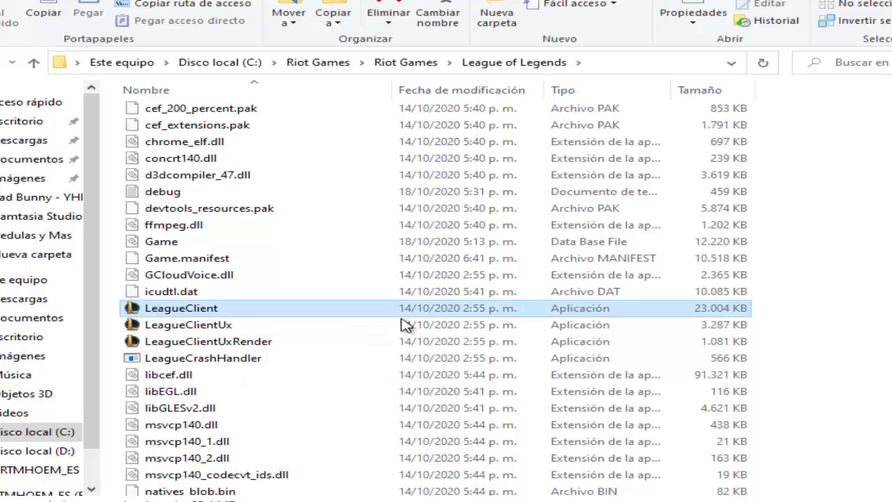
{"action": "double_click", "coordinate": [258, 307]}
{"action": "right_click", "coordinate": [258, 306]}
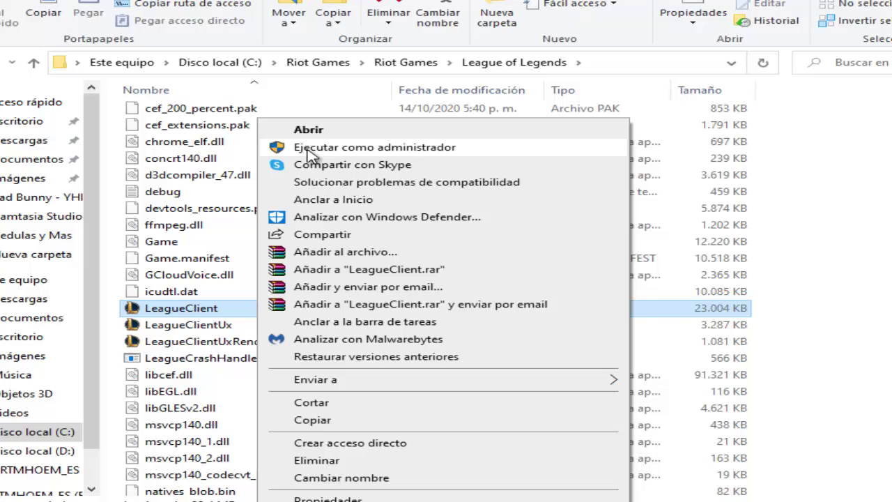
{"action": "left_click", "coordinate": [436, 148]}
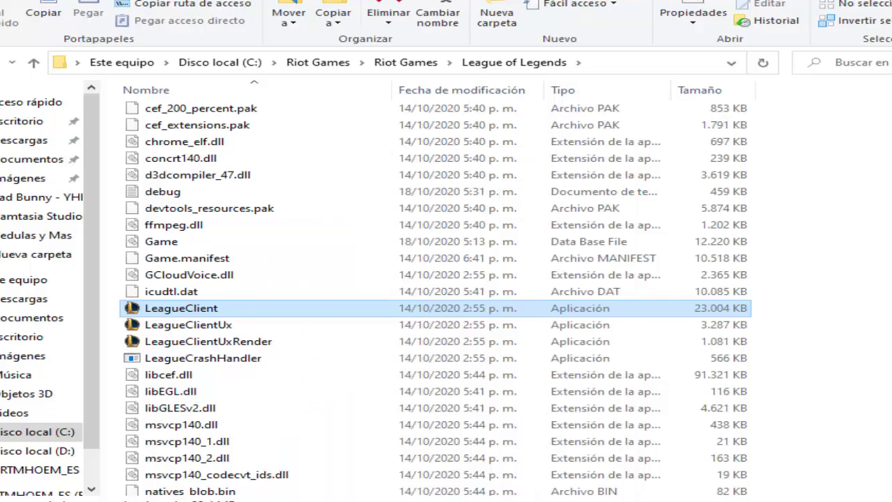